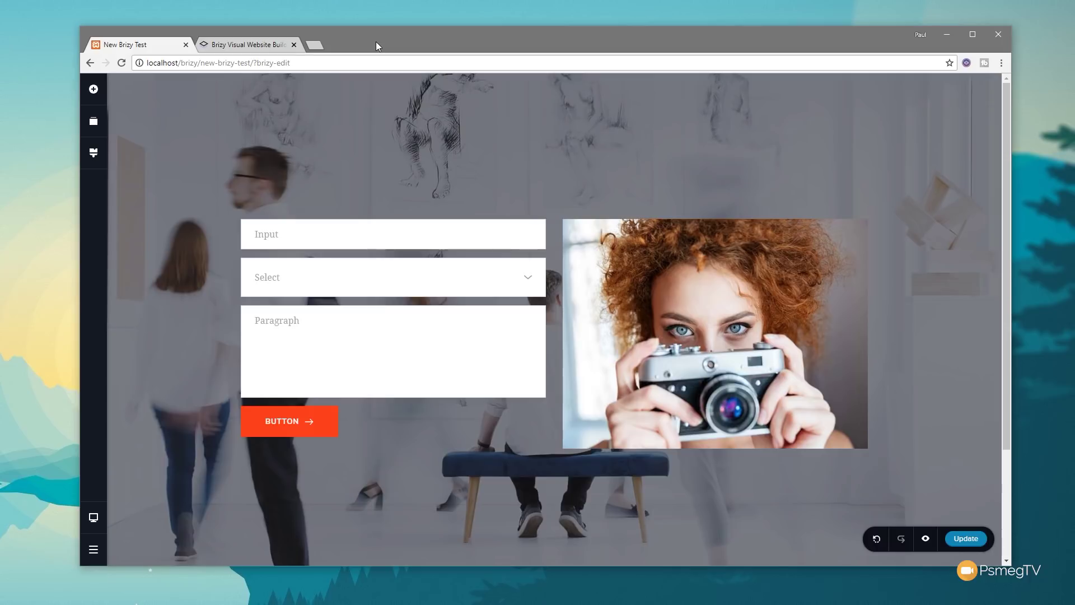
# Step: Undo the last change and give the form column a light grey #EEF0F2 background overlay
pyautogui.hotkey('ctrl', 'z')
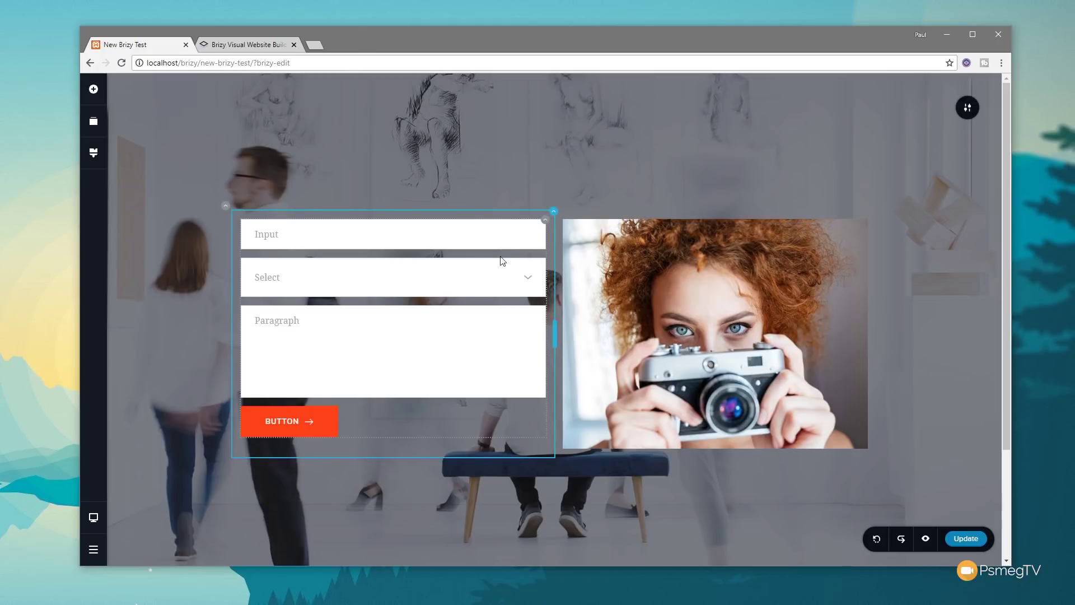
pyautogui.moveTo(555, 213)
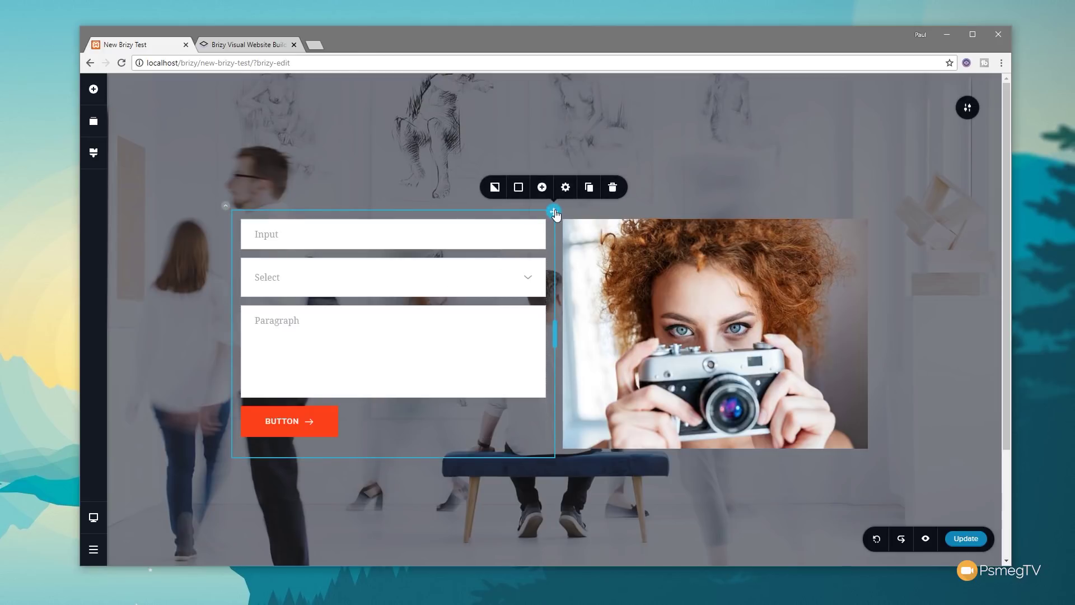
pyautogui.click(519, 187)
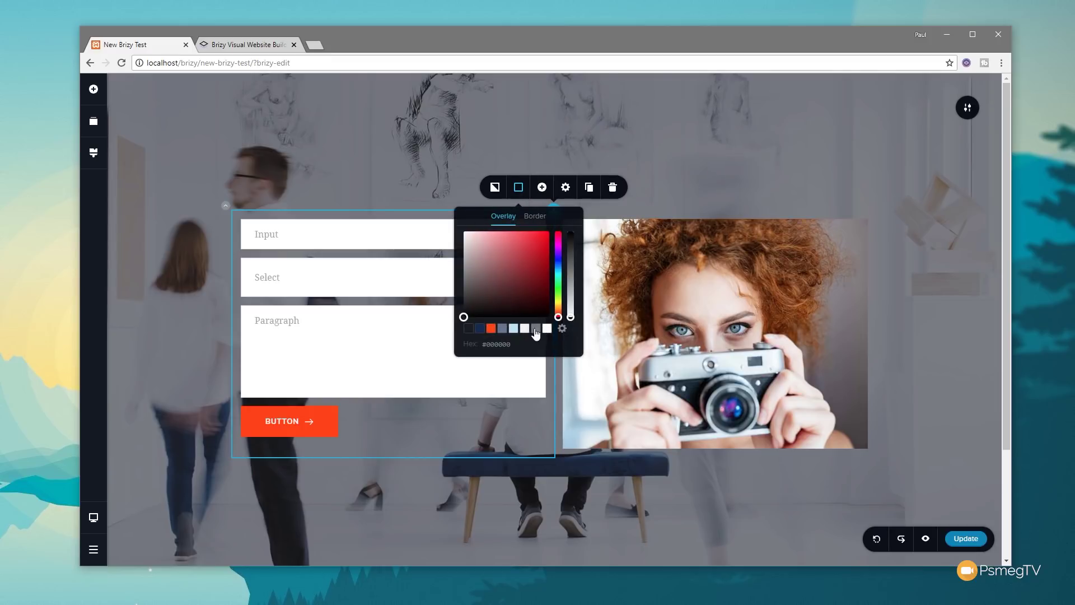
pyautogui.click(525, 328)
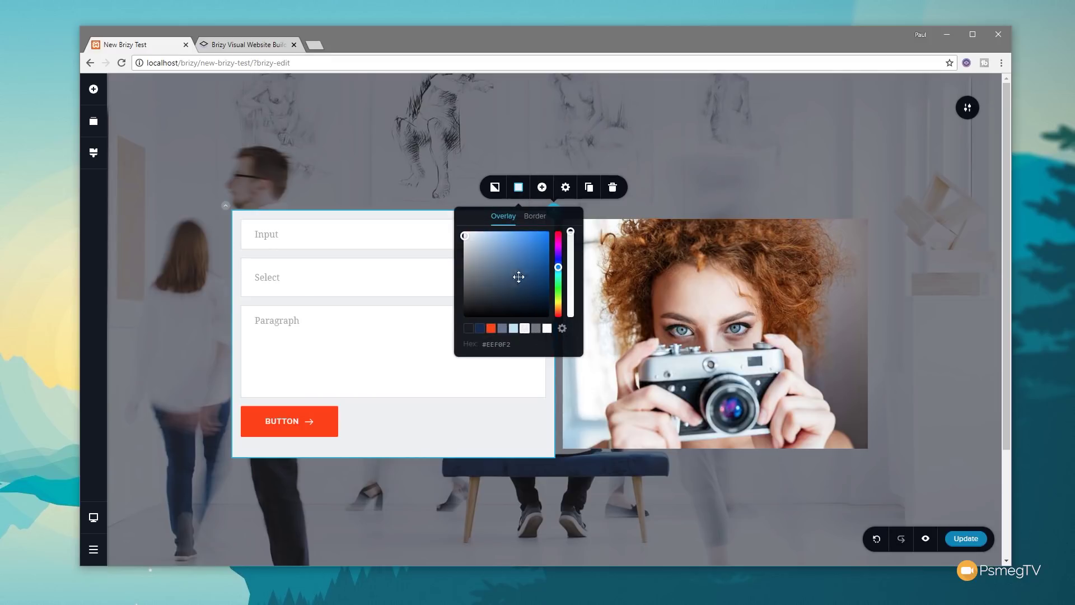
# Step: Enable a shadow on the form column with a 43 px blur and a 12 px spread
pyautogui.click(565, 190)
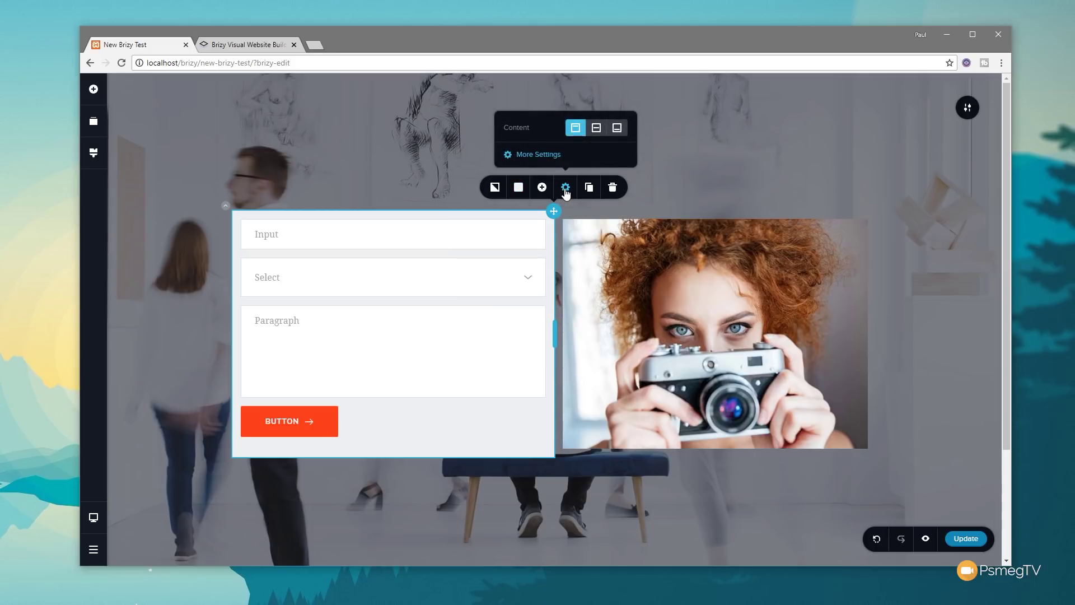
pyautogui.click(549, 156)
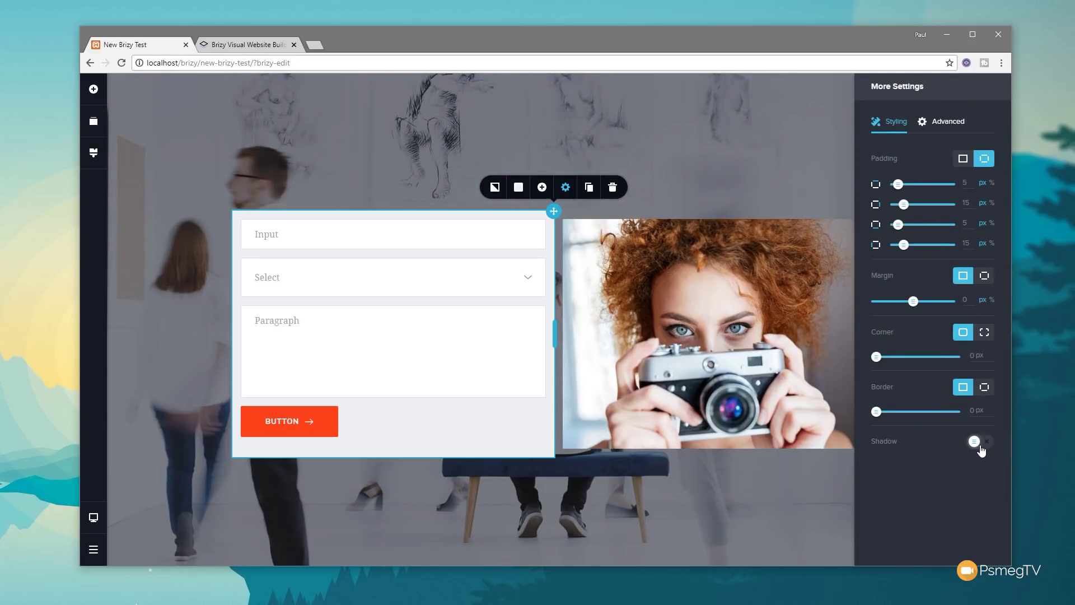
pyautogui.click(978, 442)
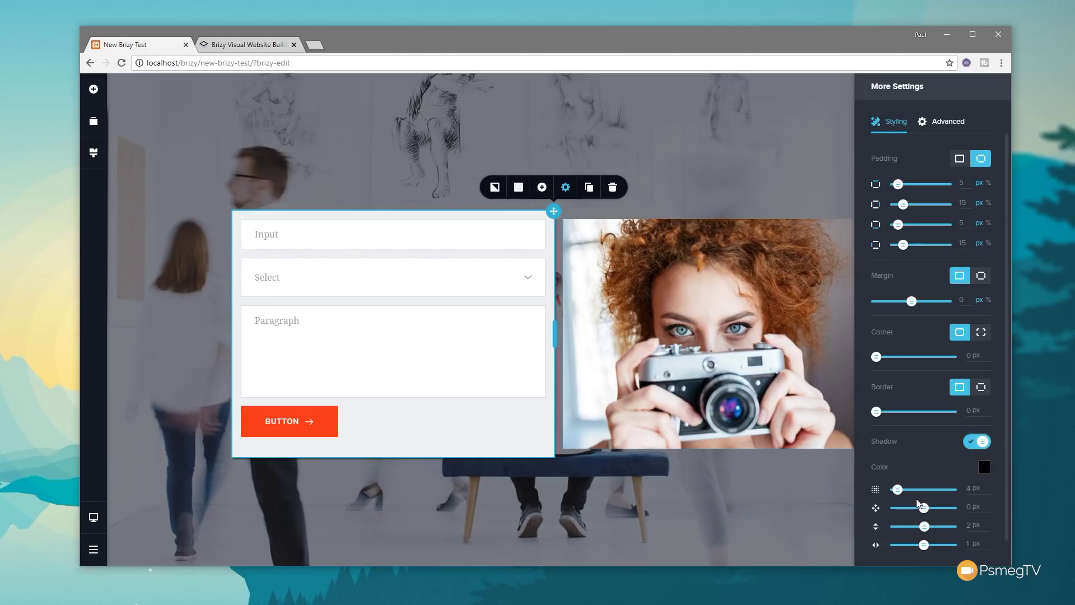
pyautogui.scroll(-1, 945, 502)
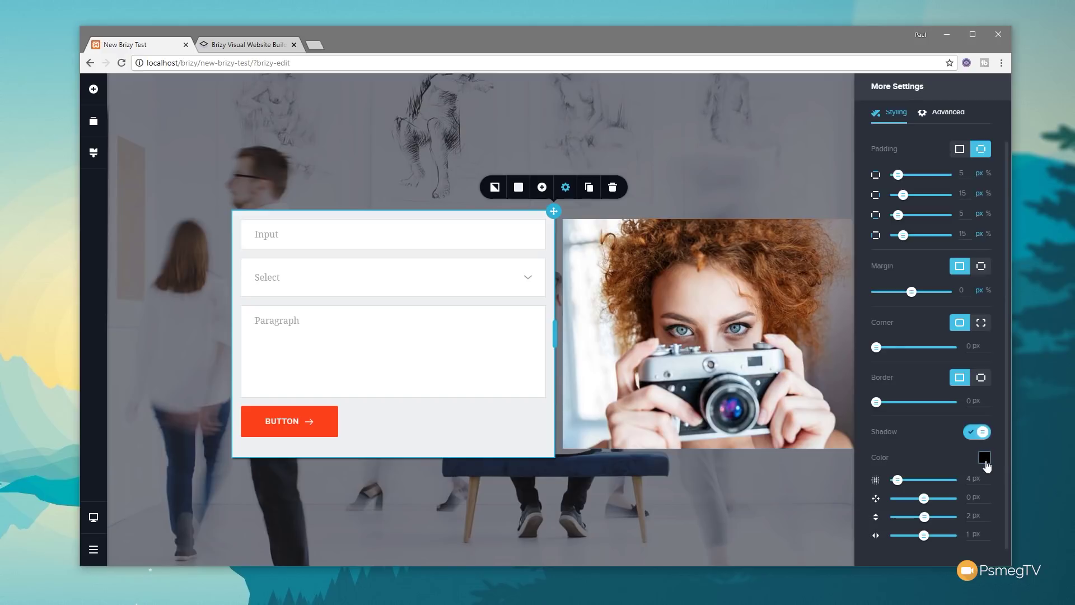
pyautogui.click(985, 458)
pyautogui.click(985, 458)
pyautogui.moveTo(897, 480); pyautogui.dragTo(919, 480)
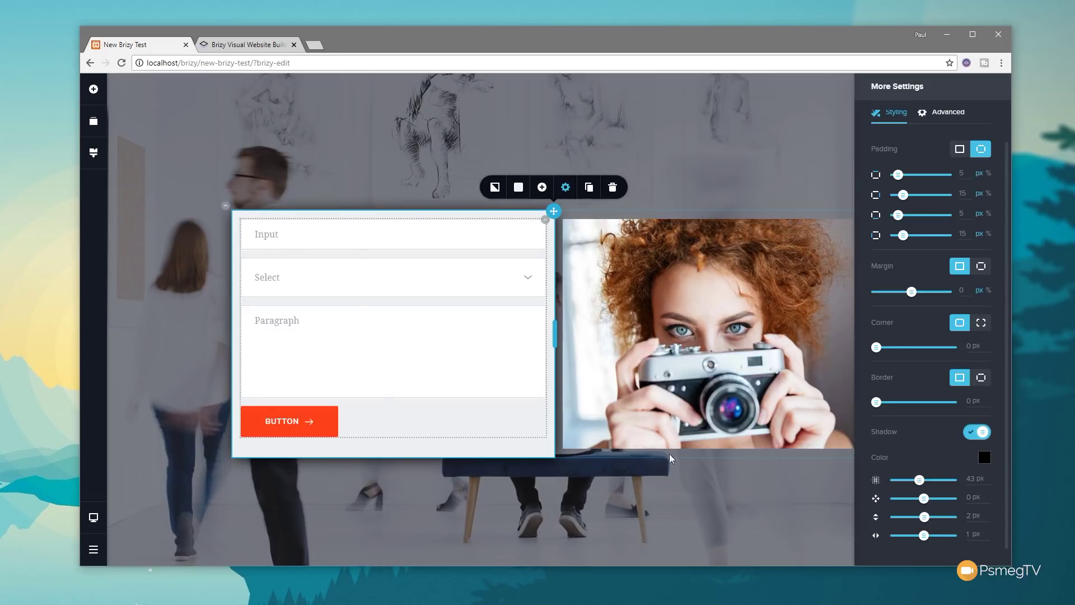
pyautogui.moveTo(925, 499); pyautogui.dragTo(927, 498)
# Step: Lower the column shadow's colour opacity to about 43% and offset the shadow 20 px vertically and 7 px horizontally
pyautogui.click(986, 459)
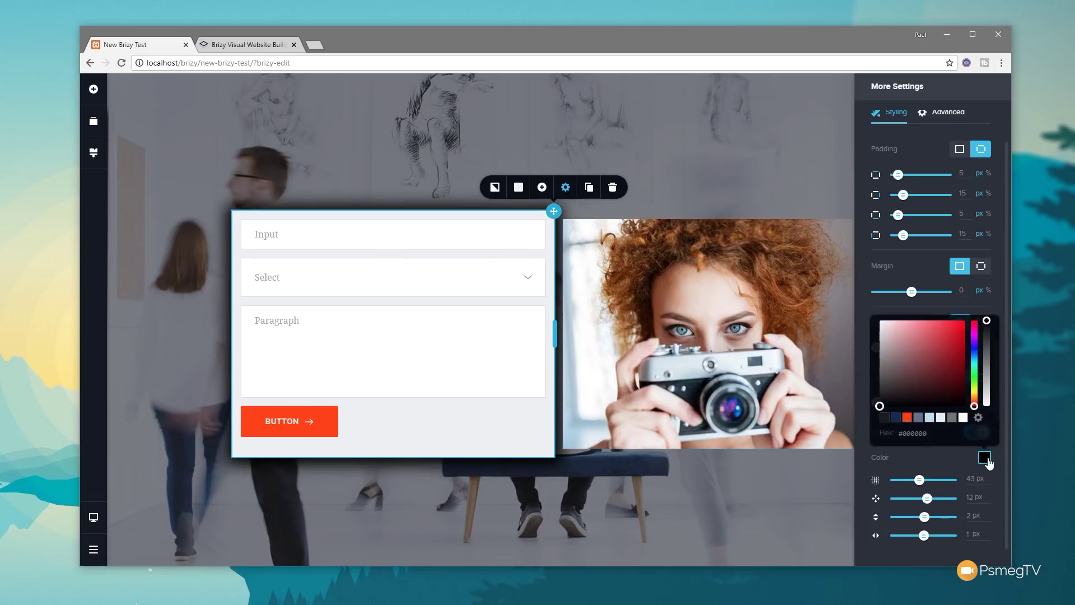
pyautogui.moveTo(987, 335); pyautogui.dragTo(989, 369)
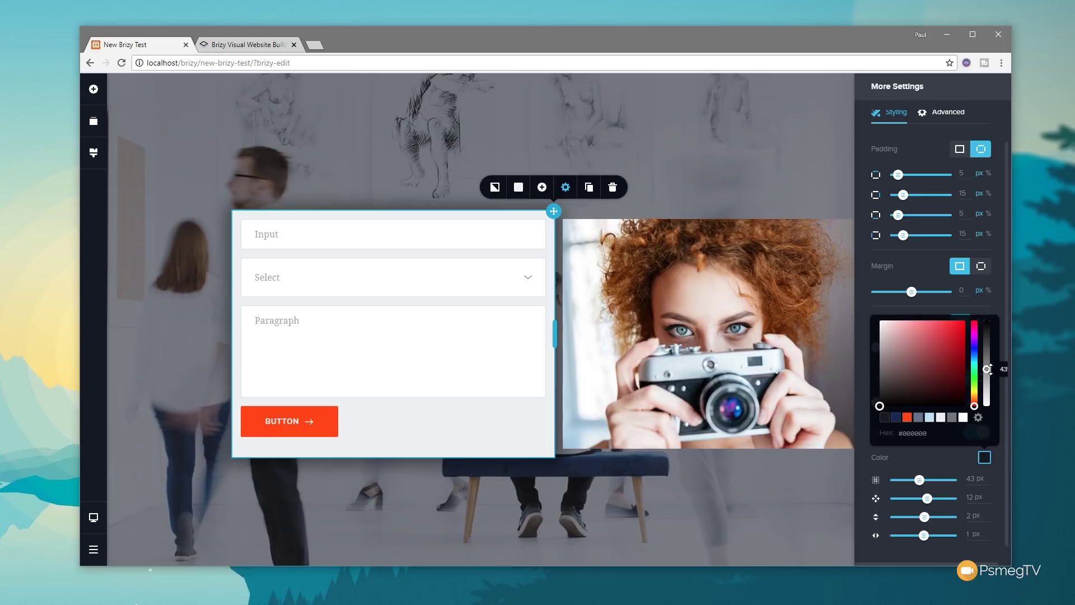
pyautogui.click(925, 517)
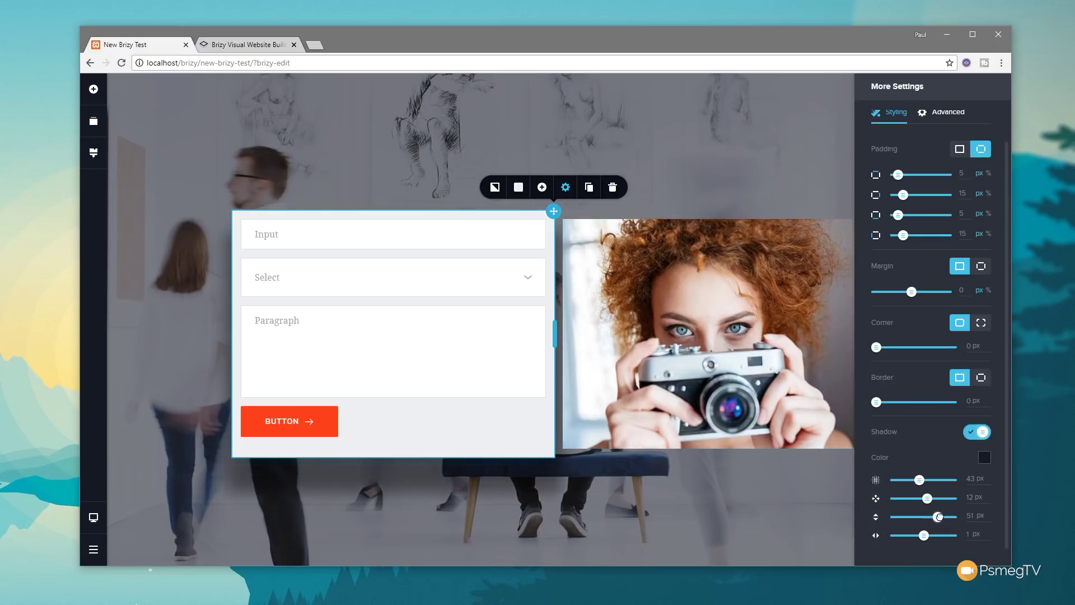
pyautogui.moveTo(925, 517)
pyautogui.mouseDown()
pyautogui.moveTo(936, 536)
pyautogui.moveTo(918, 536)
pyautogui.moveTo(939, 535)
pyautogui.moveTo(928, 535)
pyautogui.mouseUp()
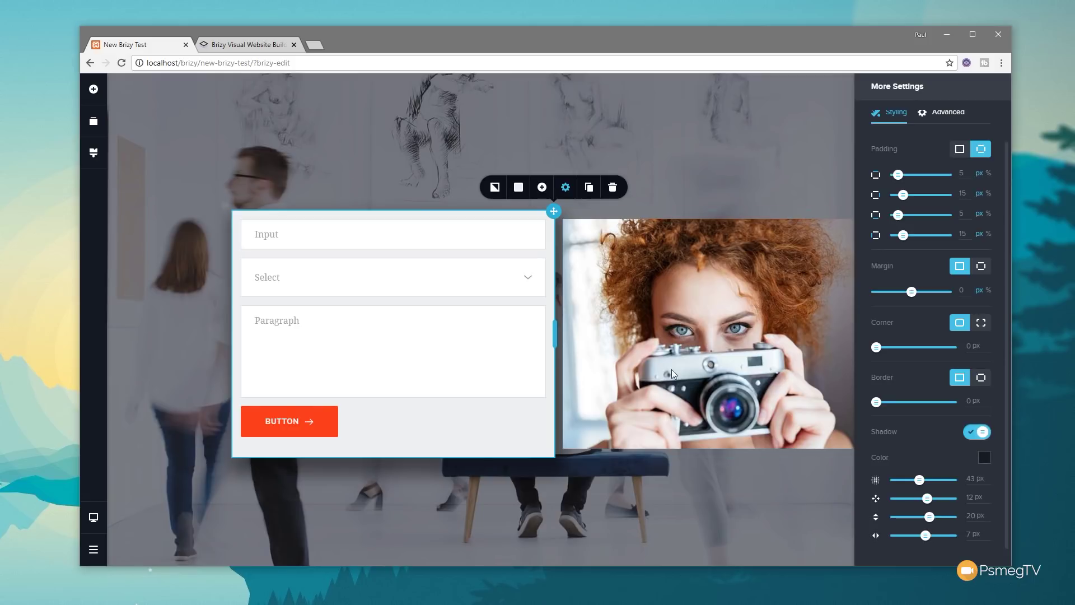
# Step: Enable a shadow on the photo beside the form and increase its blur
pyautogui.click(734, 286)
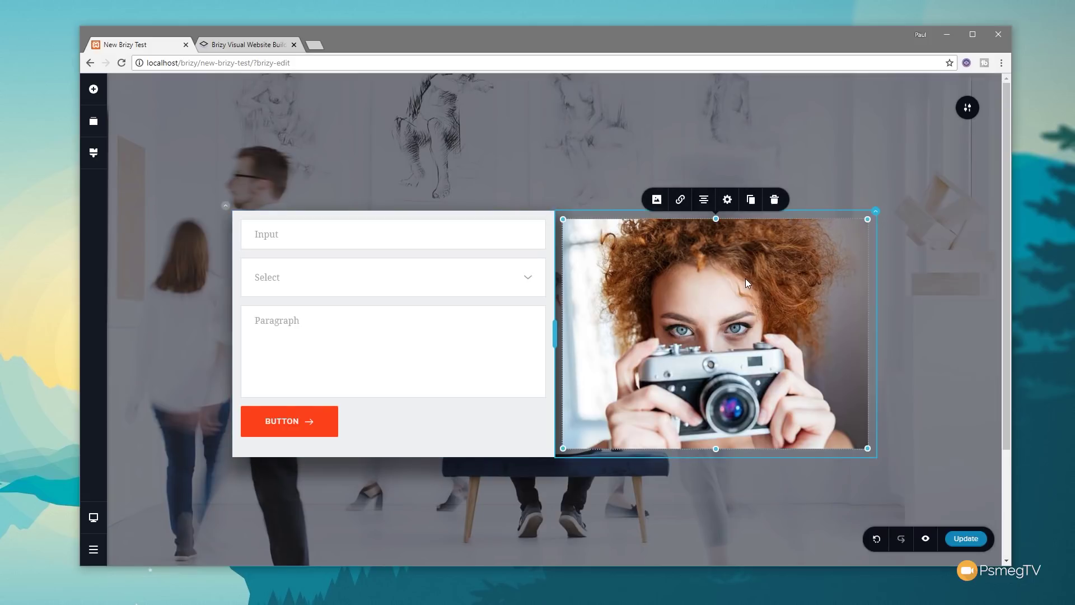
pyautogui.click(727, 200)
pyautogui.click(706, 316)
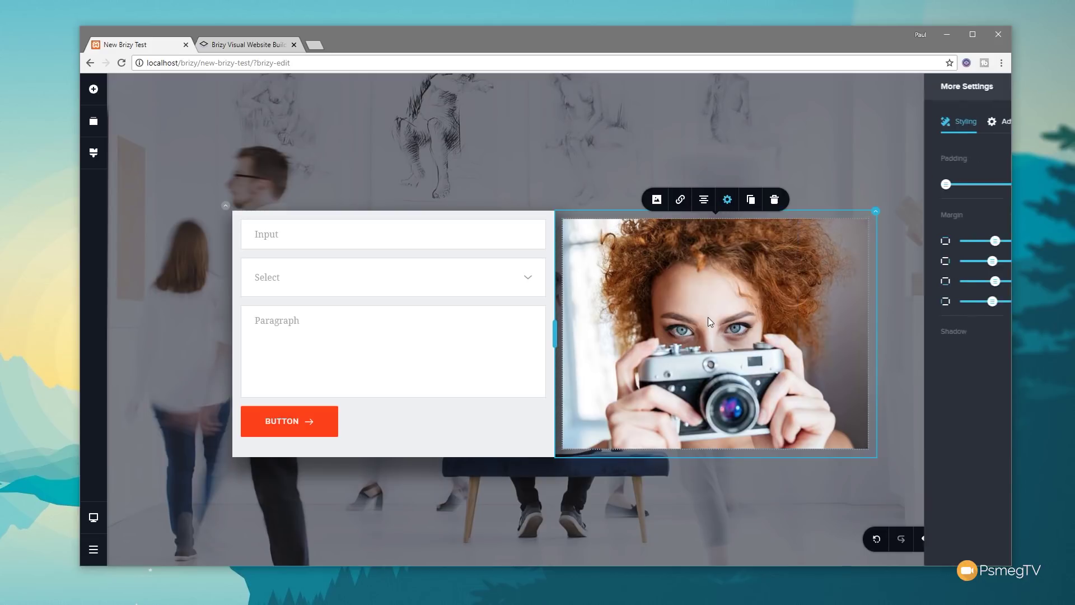
pyautogui.click(989, 334)
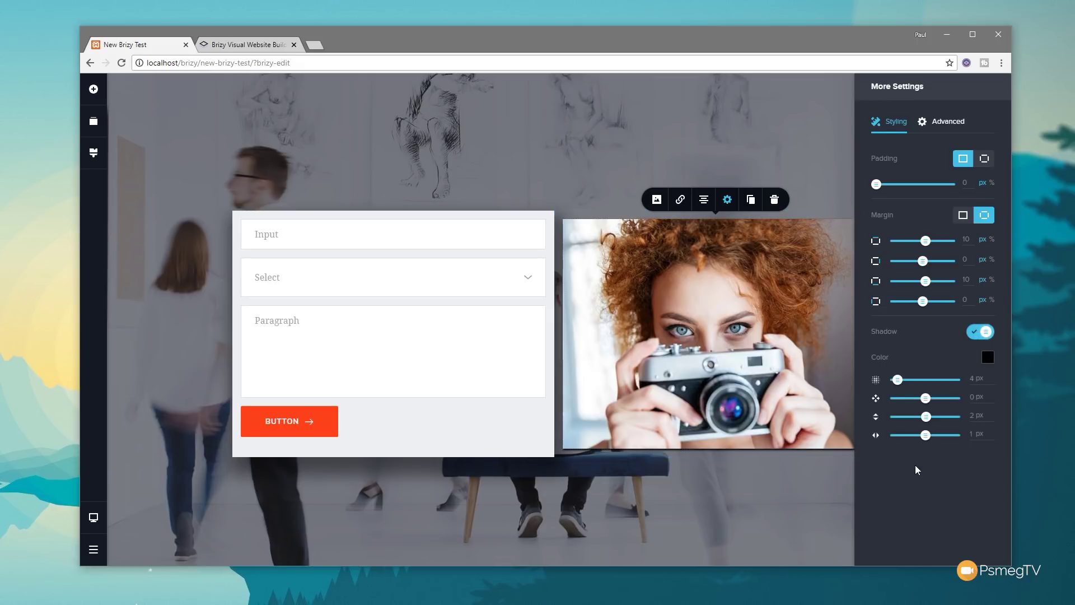
pyautogui.moveTo(898, 379); pyautogui.dragTo(914, 381)
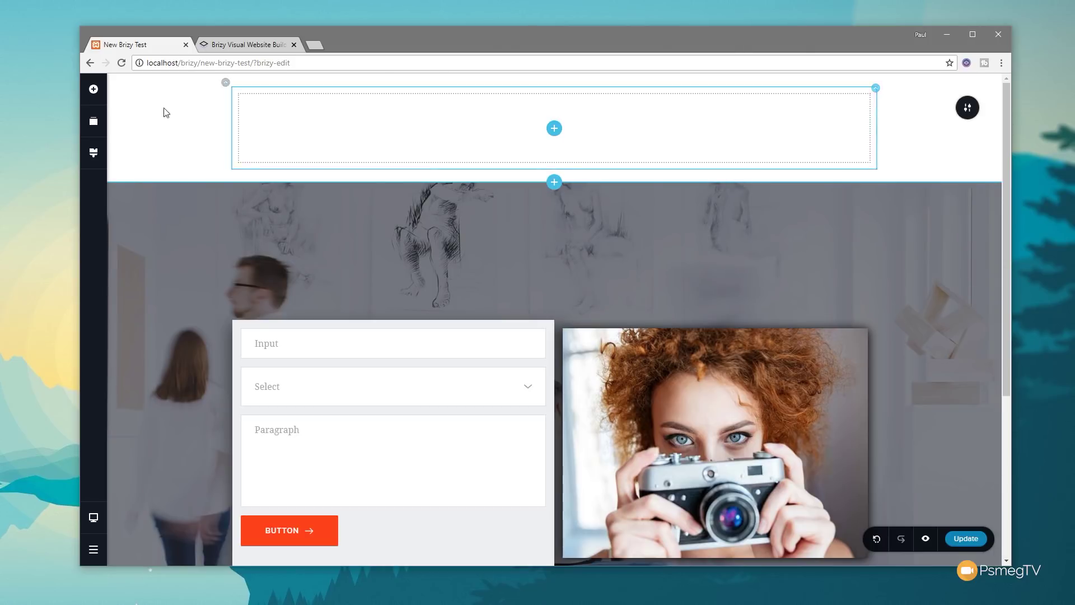
# Step: Add a WordPress Menu element to the empty block above the form section
pyautogui.click(94, 89)
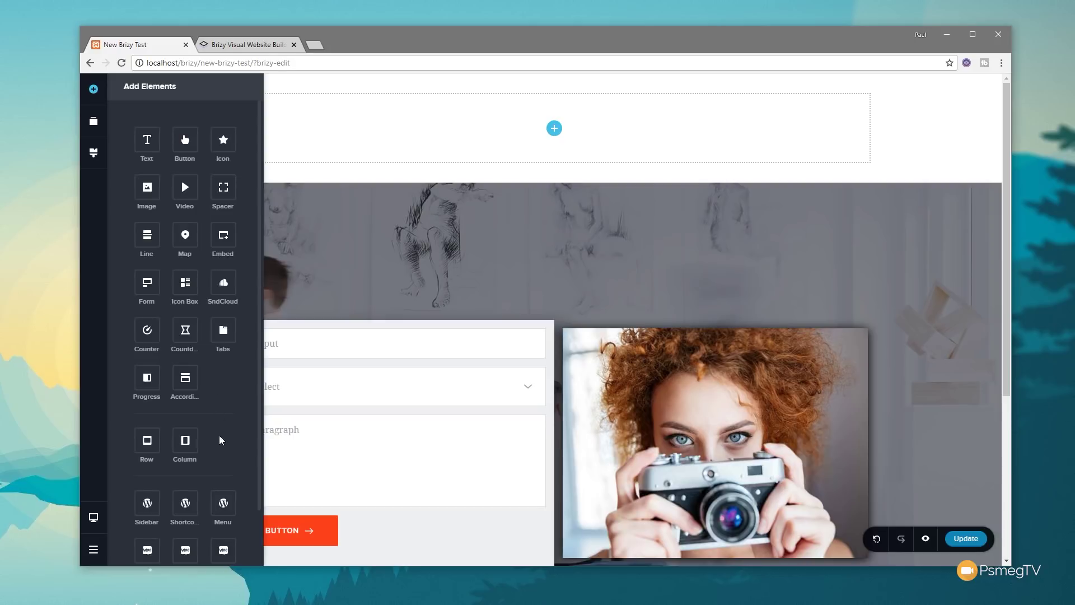
pyautogui.scroll(-1, 221, 440)
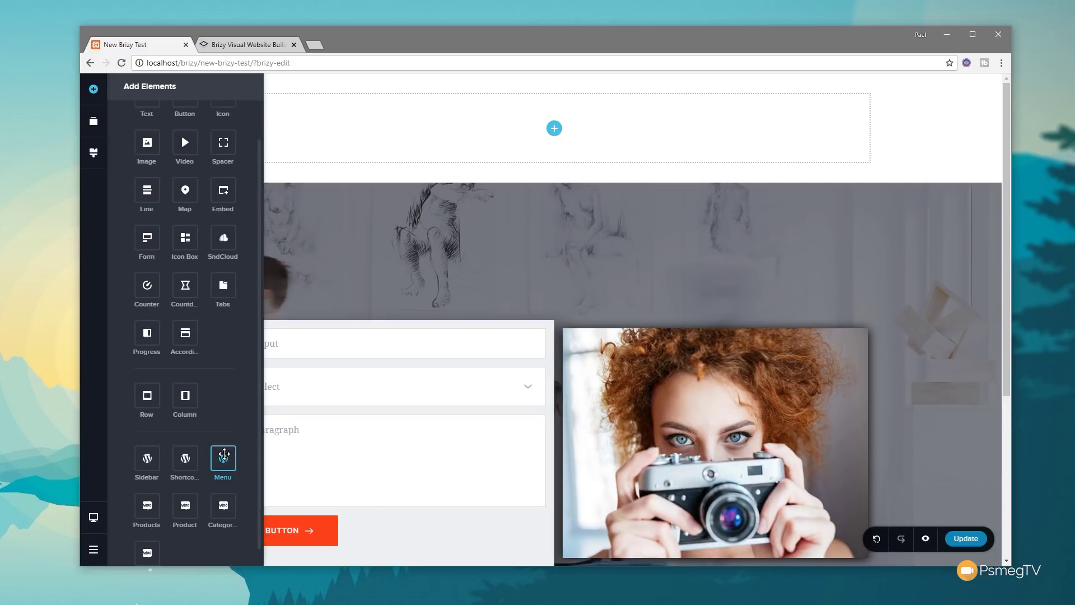
pyautogui.moveTo(223, 455); pyautogui.dragTo(472, 122)
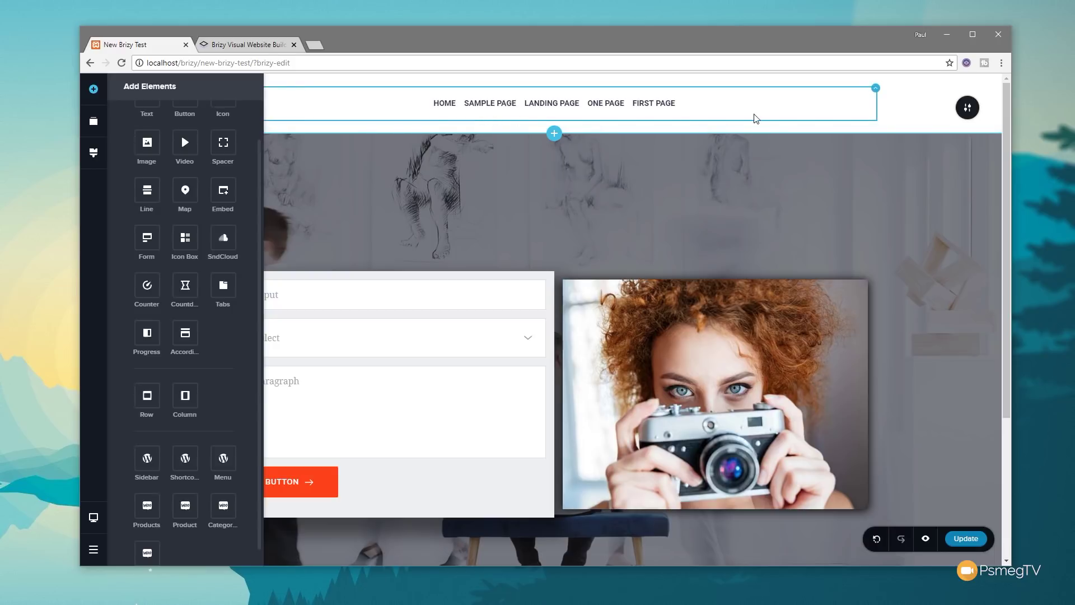
# Step: Keep Main Menu as the navigation's source and set the spacing between its items to 46 px
pyautogui.click(687, 103)
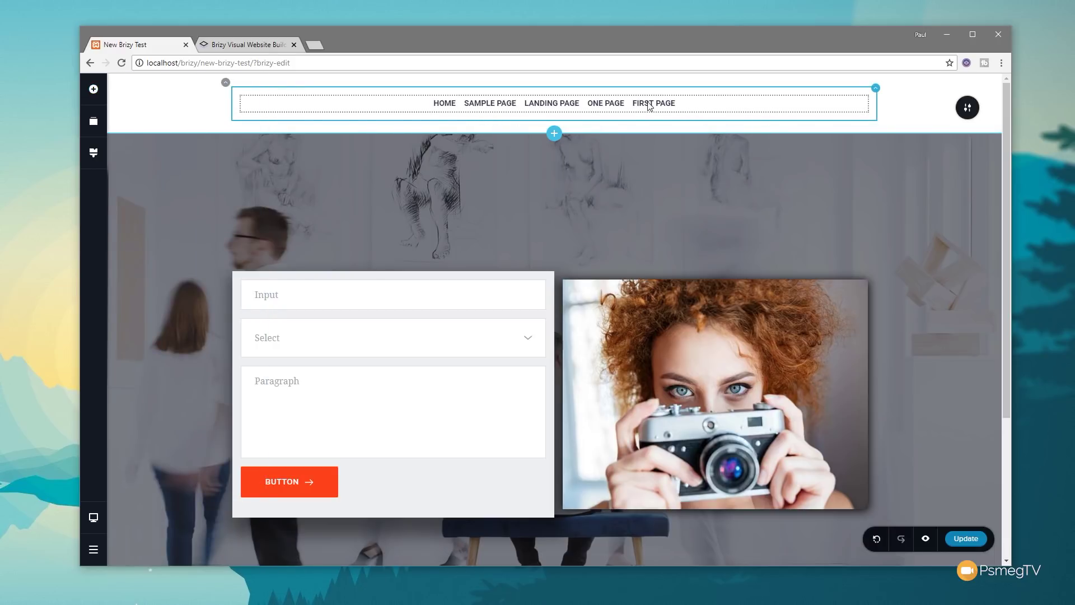
pyautogui.click(586, 104)
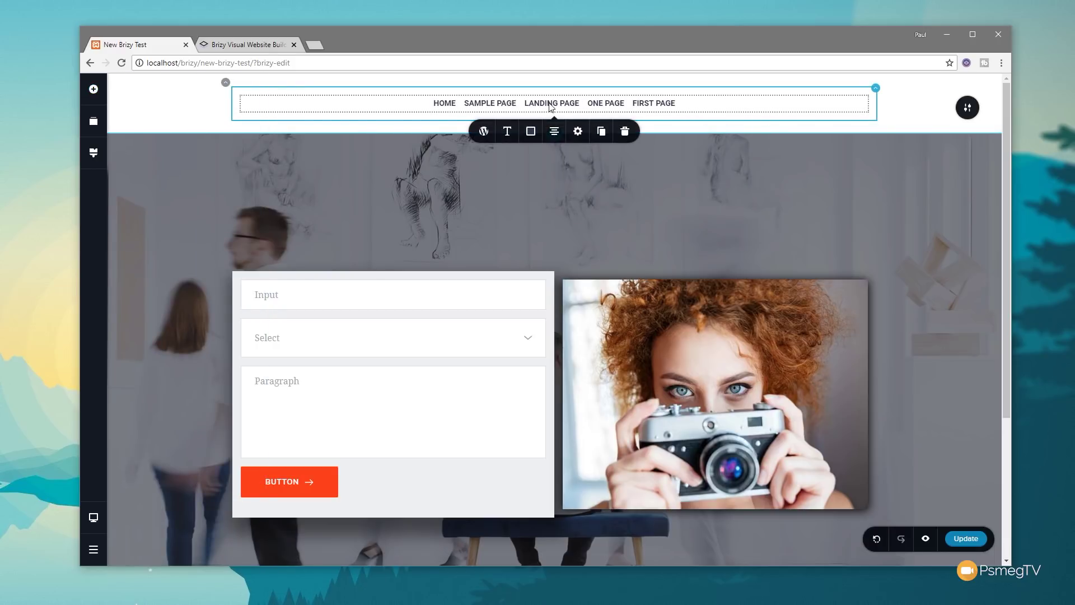
pyautogui.click(484, 132)
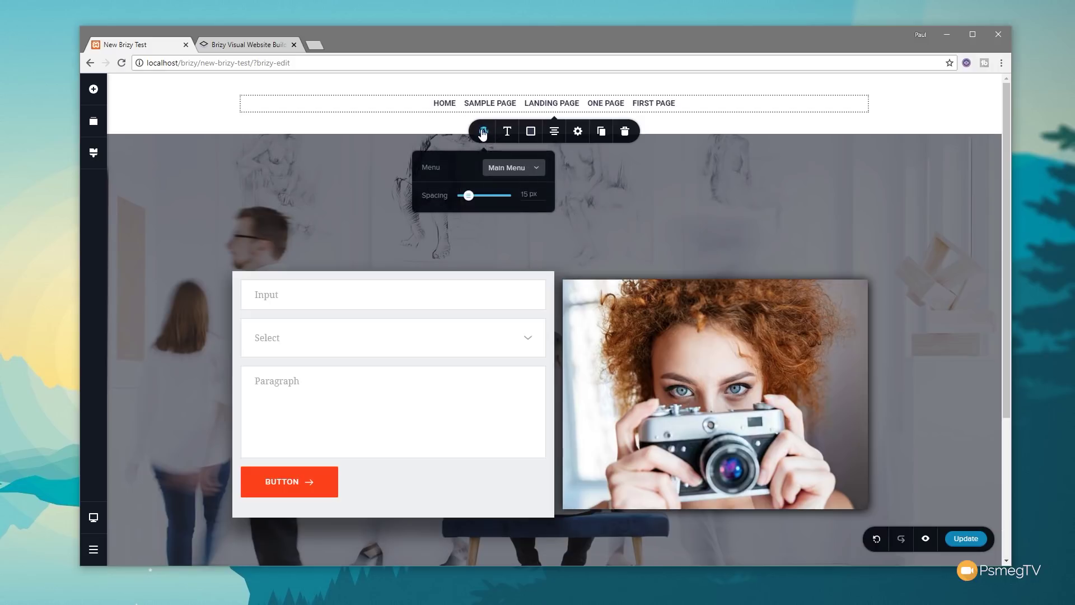
pyautogui.click(539, 169)
pyautogui.click(462, 164)
pyautogui.moveTo(469, 197); pyautogui.dragTo(481, 195)
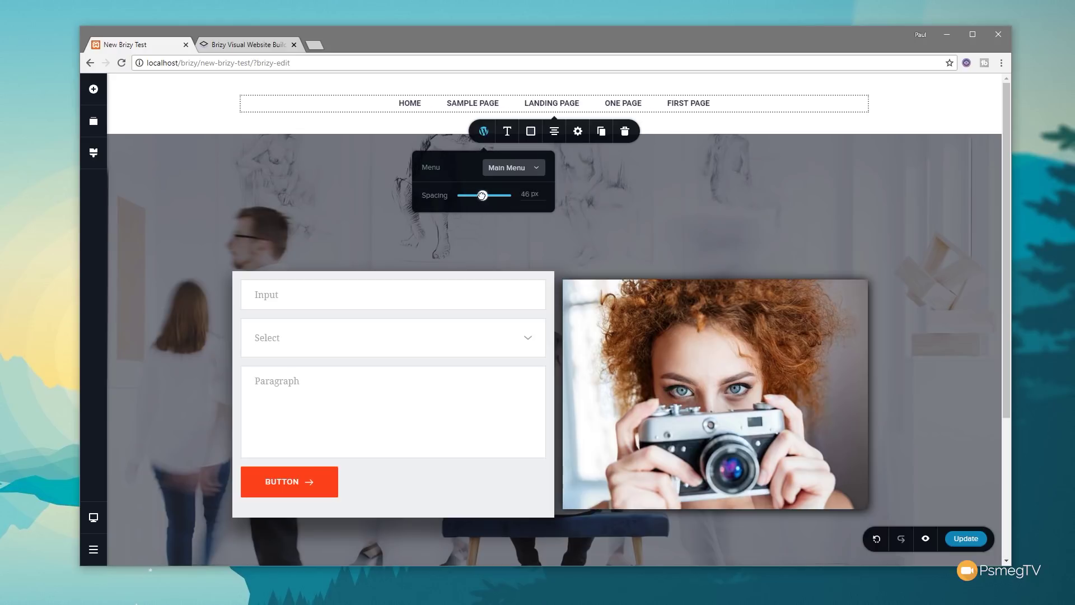
# Step: Try Montserrat Alternates on the navigation menu, but set its font to Muli
pyautogui.click(507, 132)
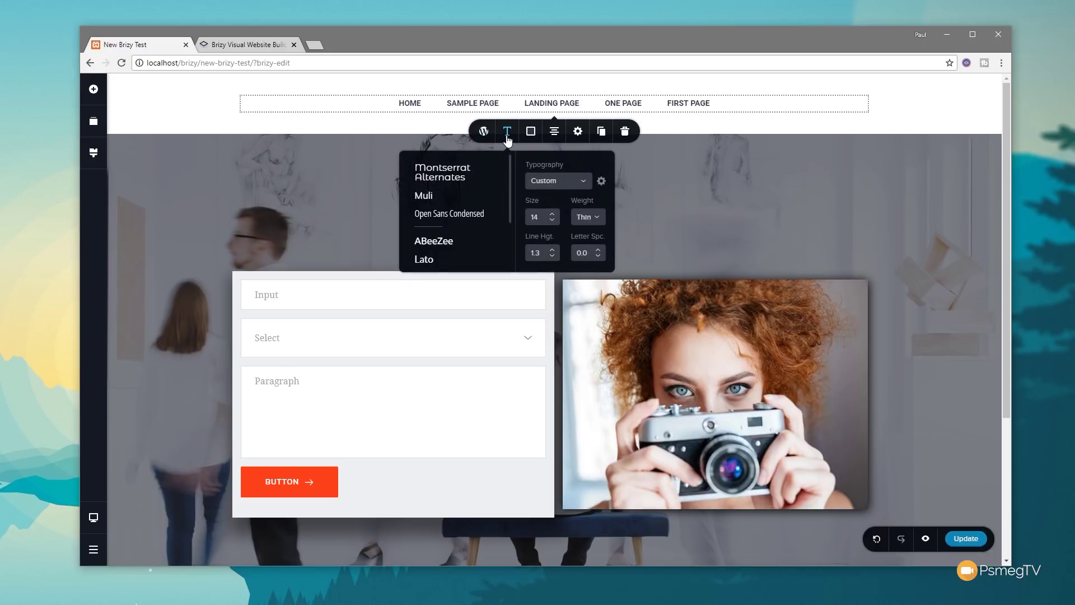
pyautogui.click(442, 172)
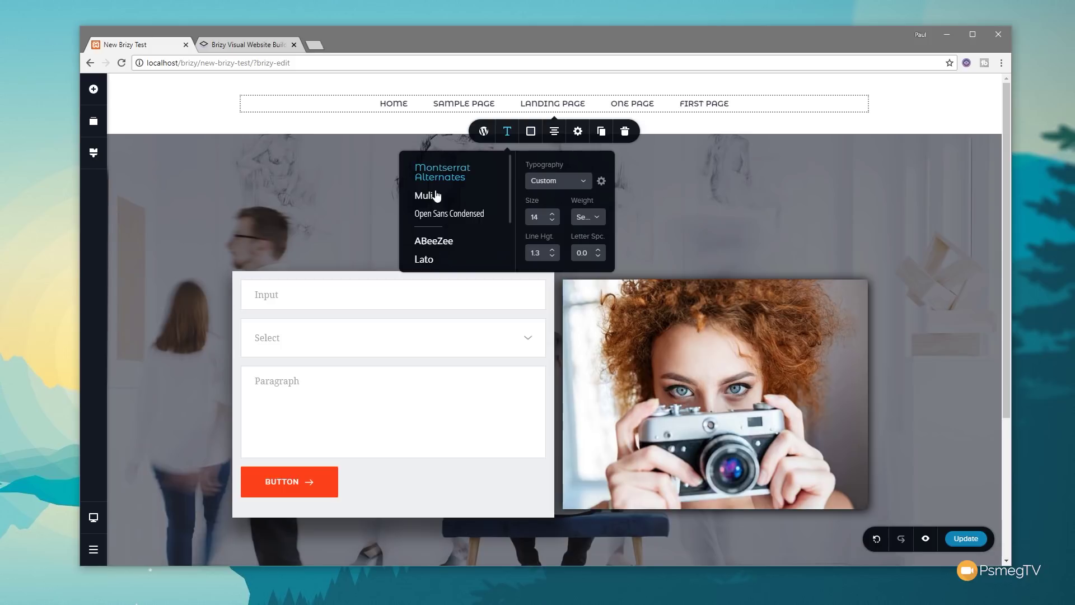
pyautogui.click(434, 199)
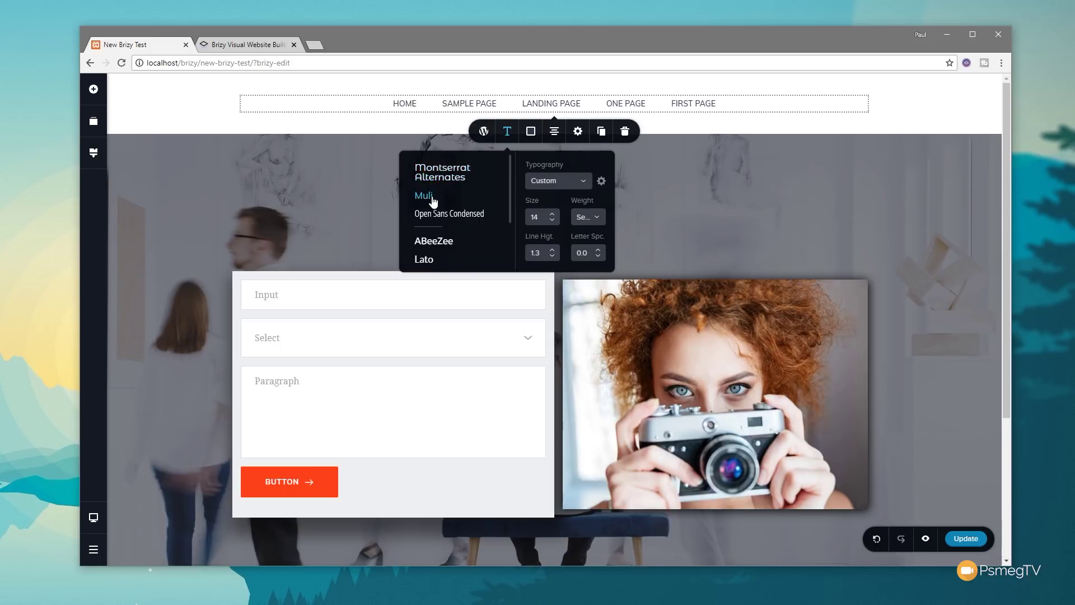
pyautogui.click(625, 133)
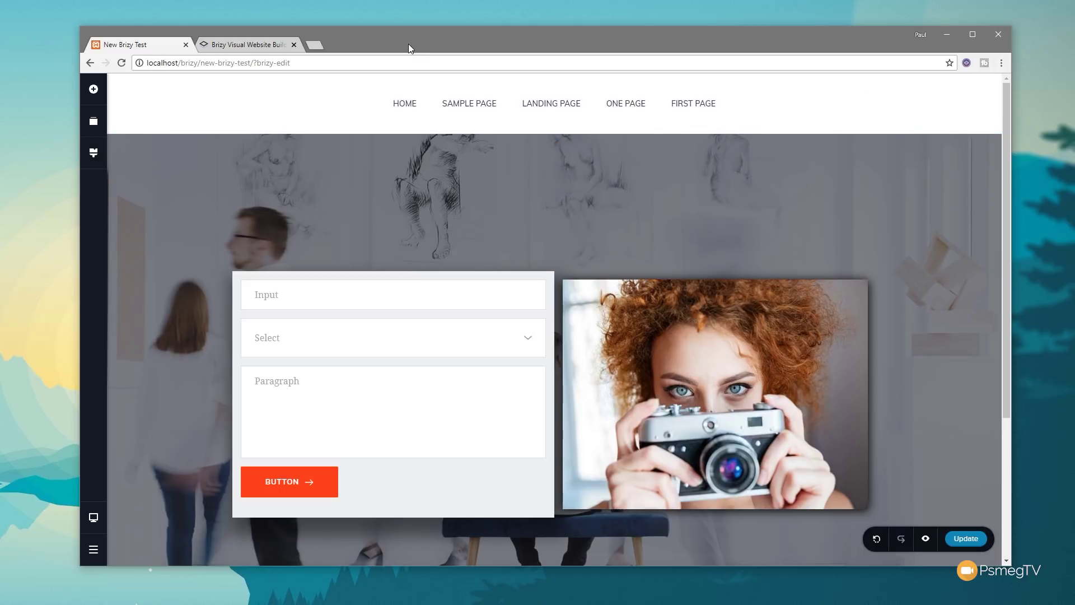
# Step: Switch the page editor to the mobile view to check the navigation menu
pyautogui.click(89, 518)
pyautogui.click(151, 533)
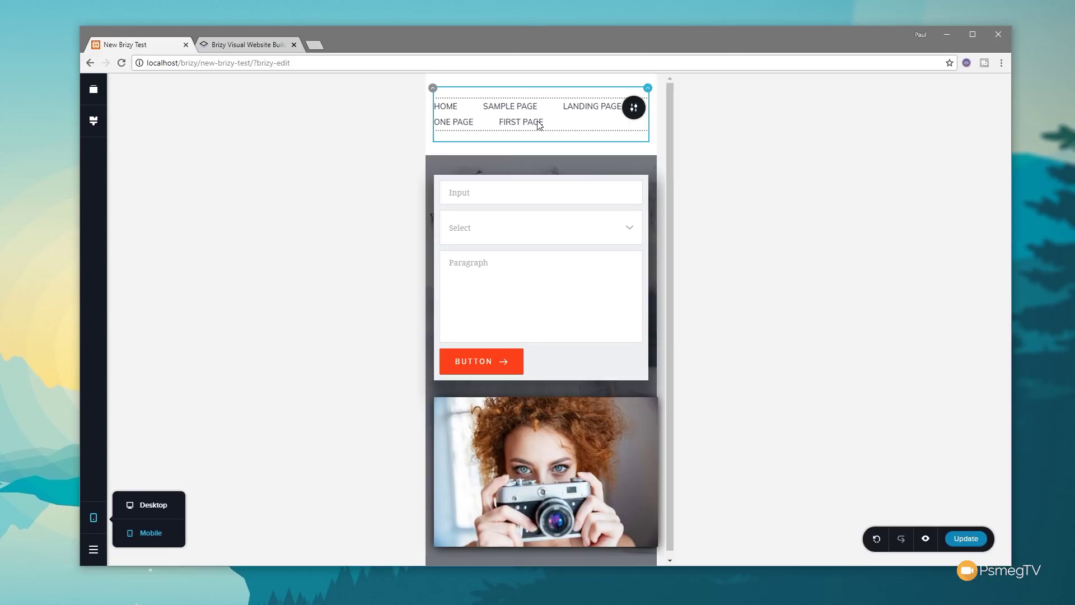
pyautogui.click(399, 132)
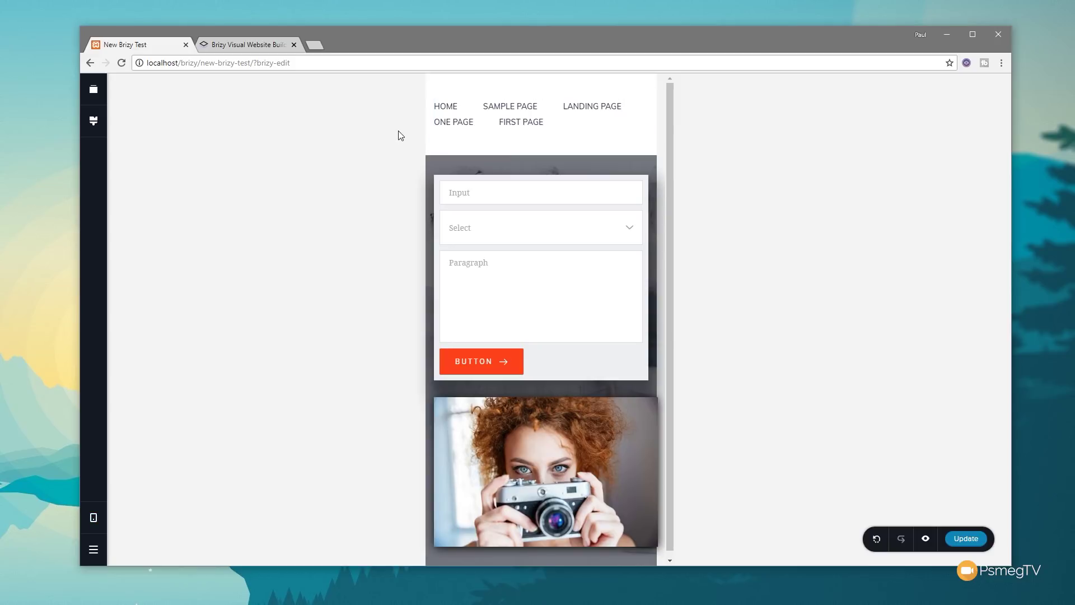
# Step: Turn on Toggle Menu for the mobile navigation and return the editor to the desktop view
pyautogui.click(488, 126)
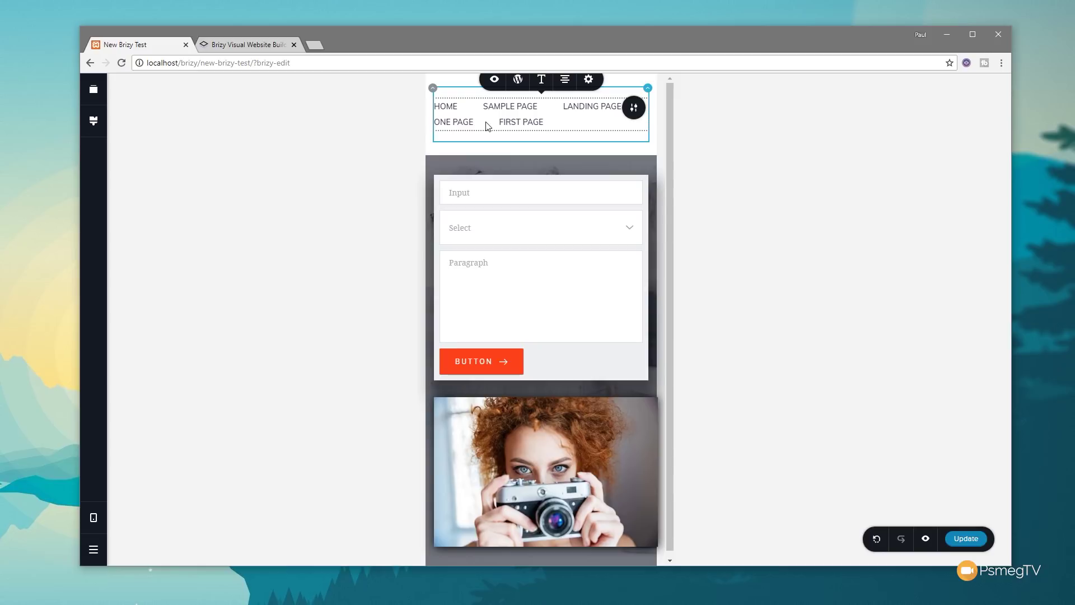
pyautogui.click(519, 84)
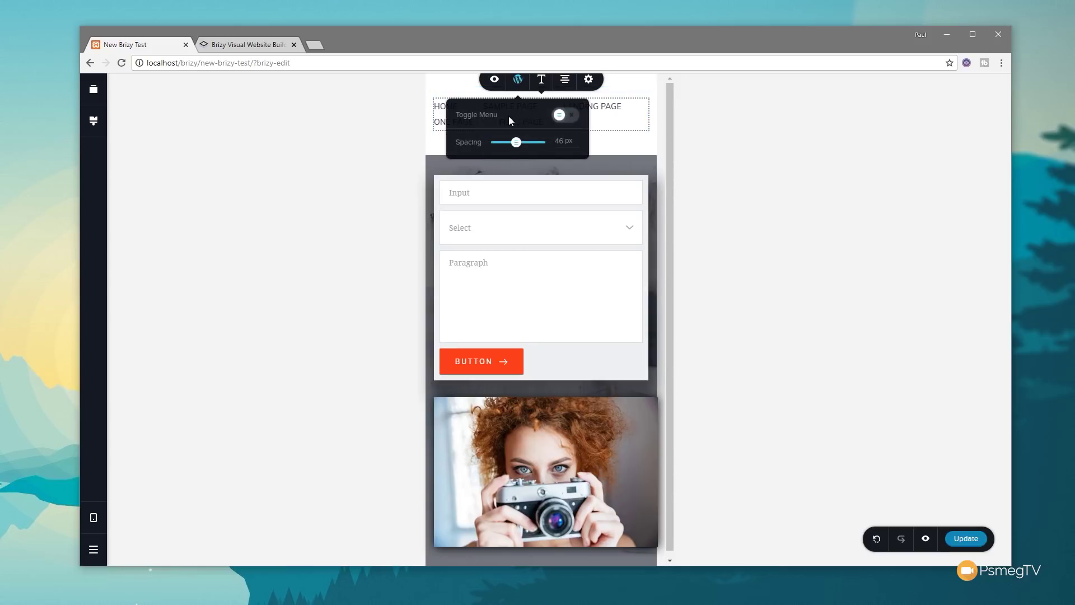
pyautogui.click(571, 117)
pyautogui.click(344, 146)
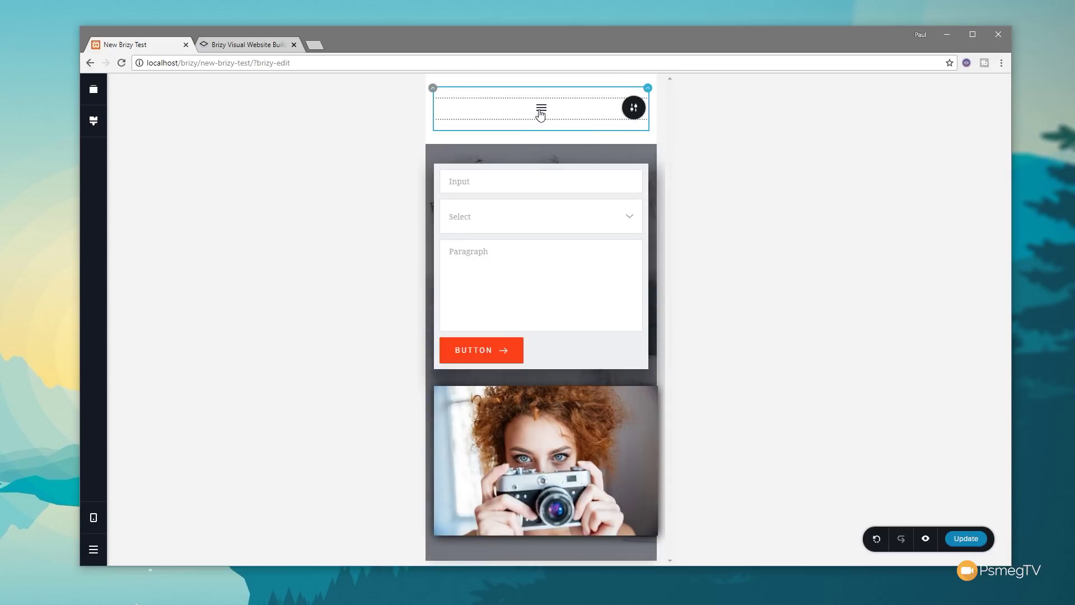
pyautogui.click(93, 519)
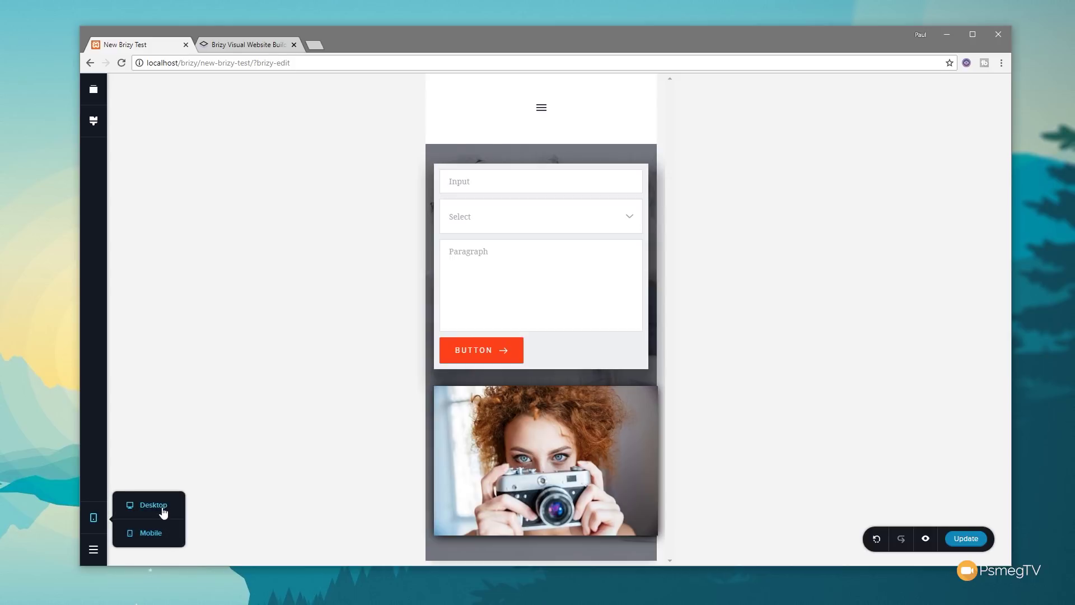
pyautogui.click(147, 506)
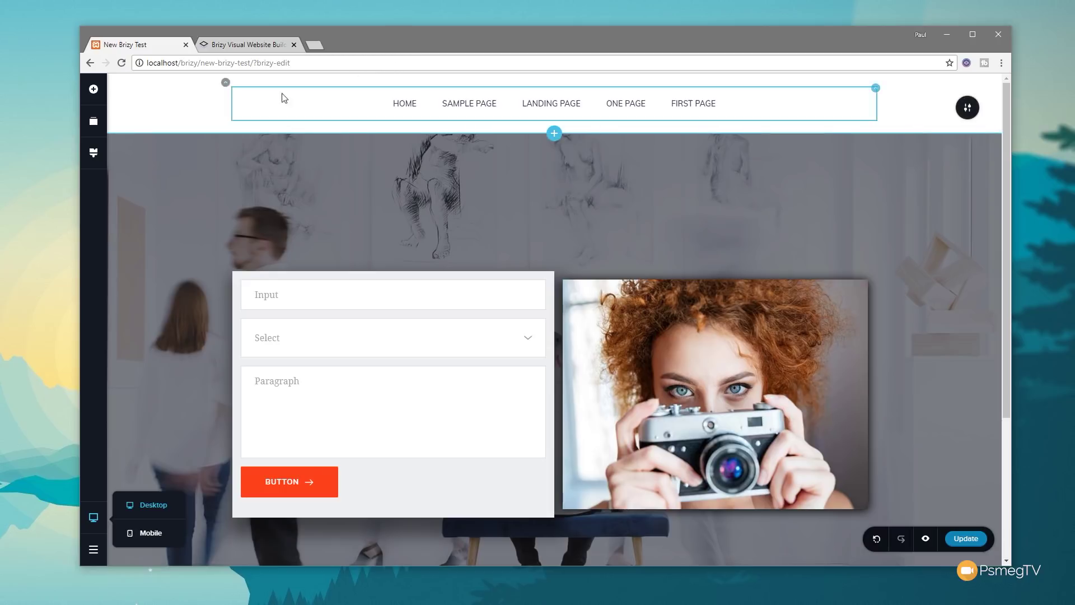
# Step: Bring up the list of available elements, and exit the page editor back to the page's WordPress edit screen
pyautogui.click(102, 97)
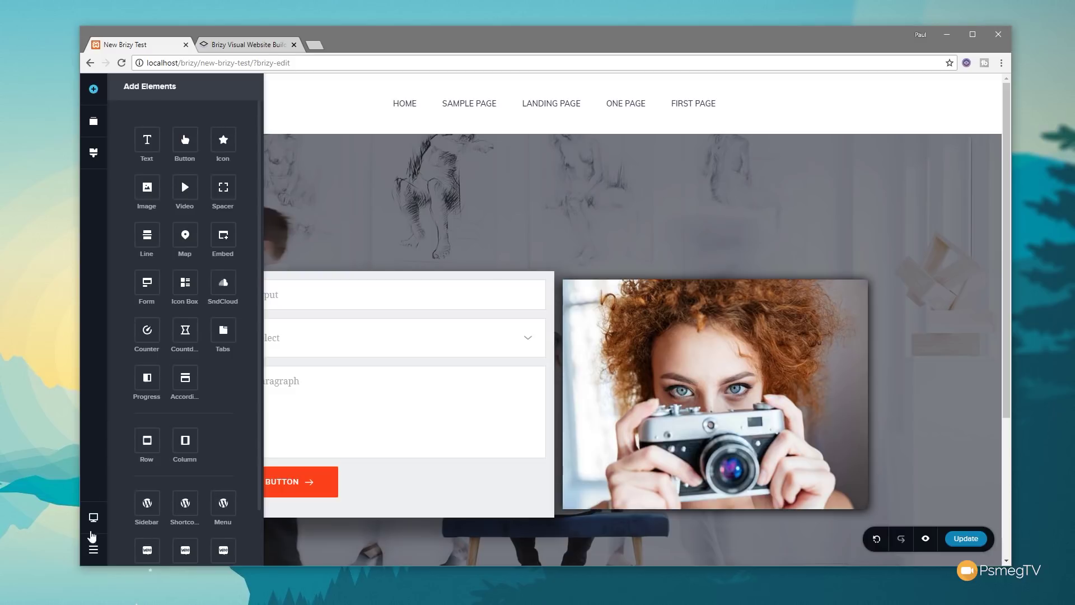
pyautogui.click(93, 549)
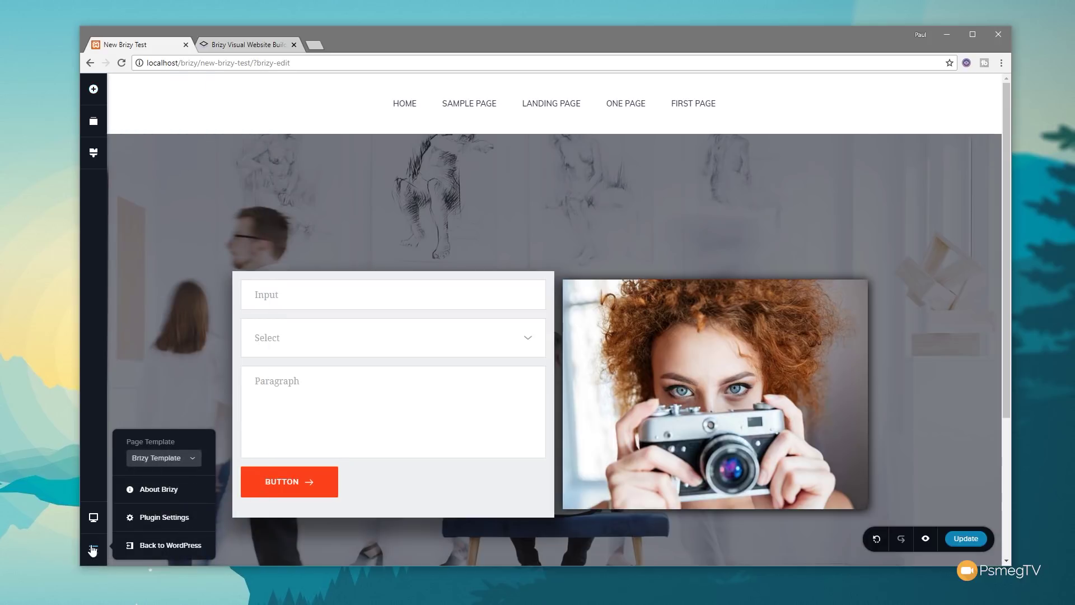
pyautogui.click(160, 552)
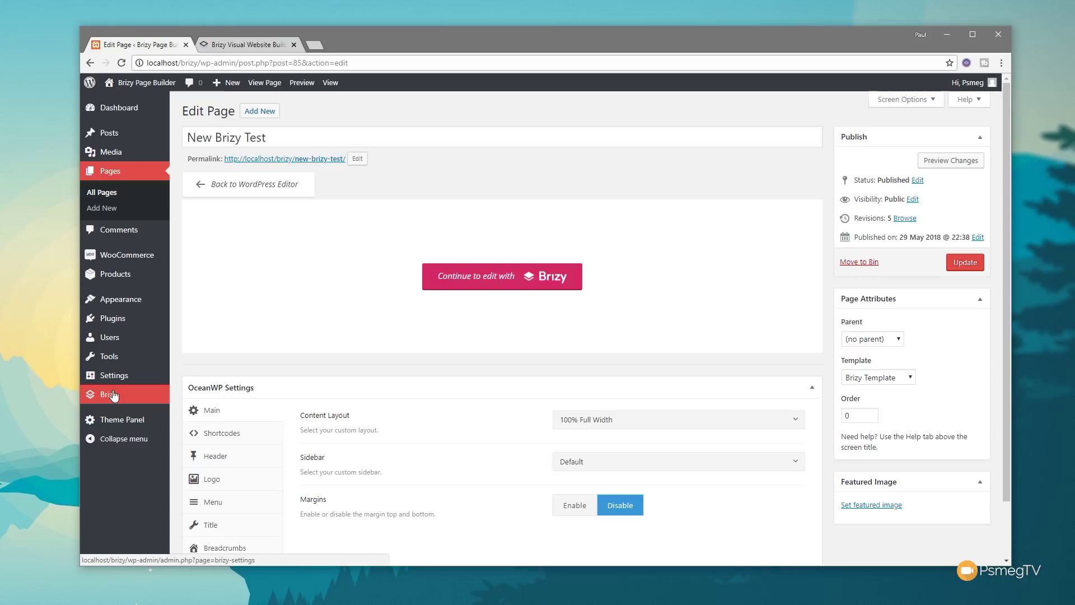
# Step: Open the Role Manager in the Brizy plugin settings and check the access options for the Editor role
pyautogui.click(114, 395)
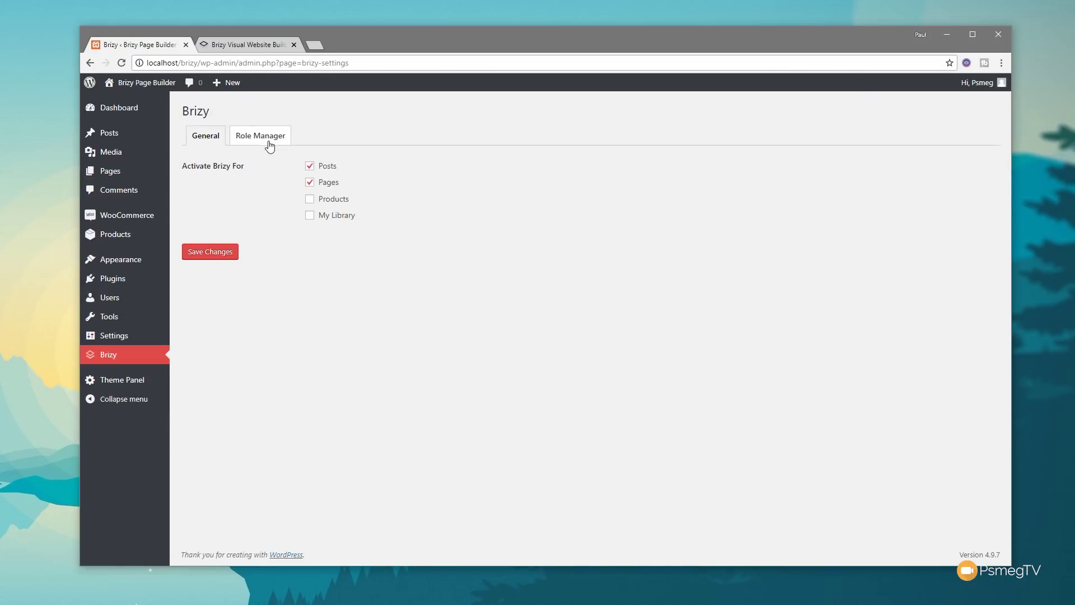
pyautogui.click(269, 146)
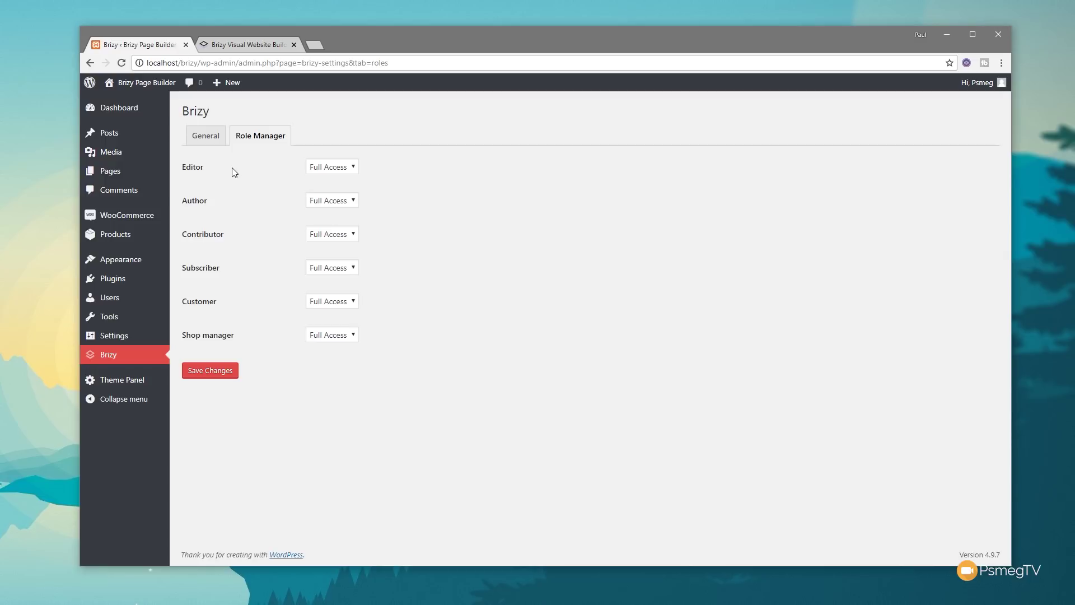
pyautogui.click(357, 169)
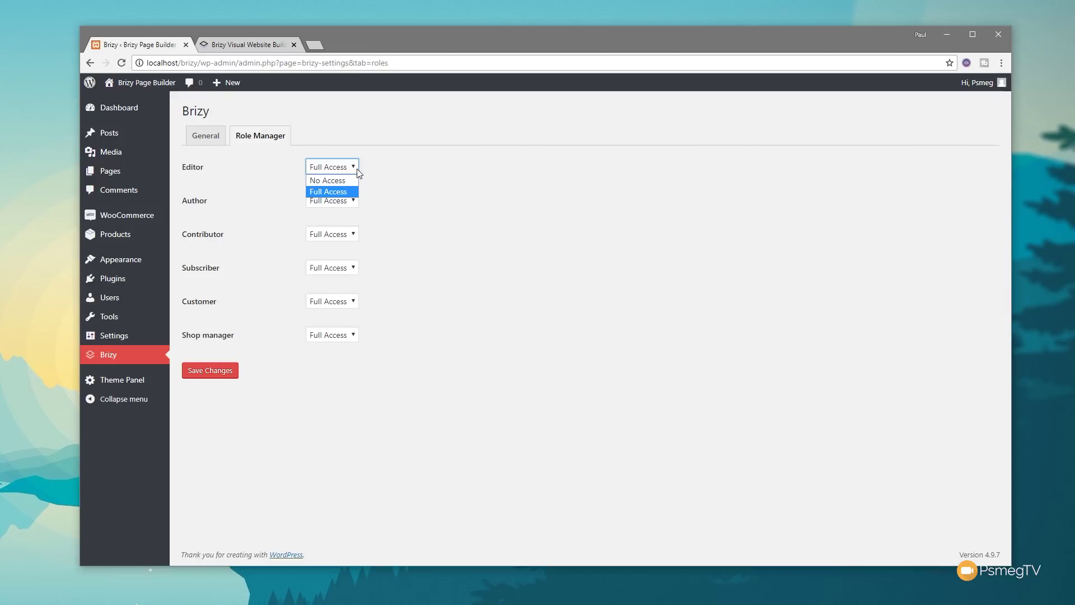
pyautogui.click(357, 169)
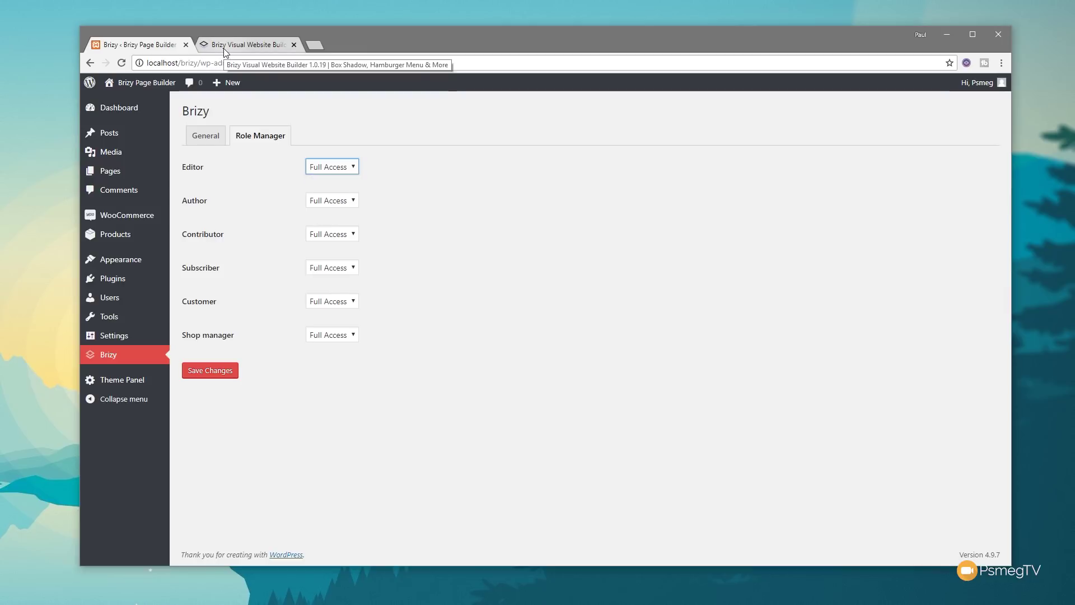